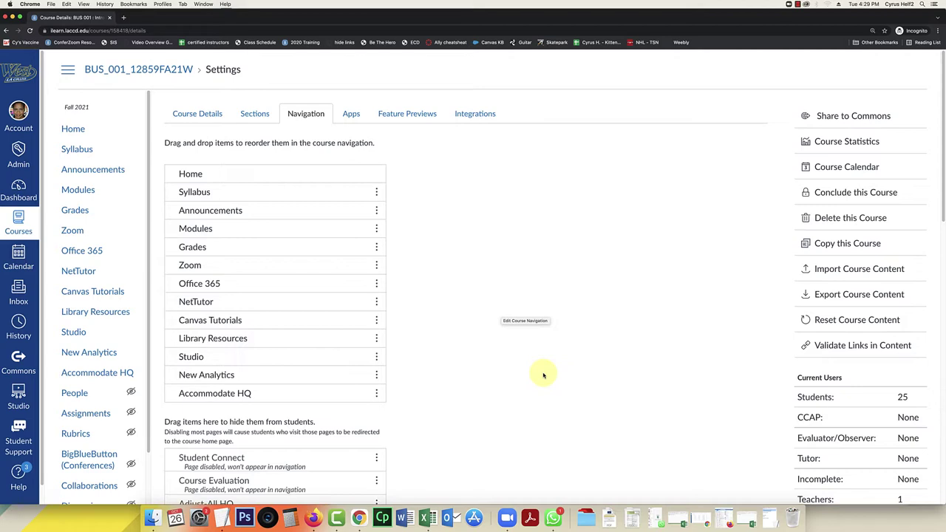
Return to the BUS 001 course home page and scroll the course menu toward Settings
scroll(544, 375, down, 1)
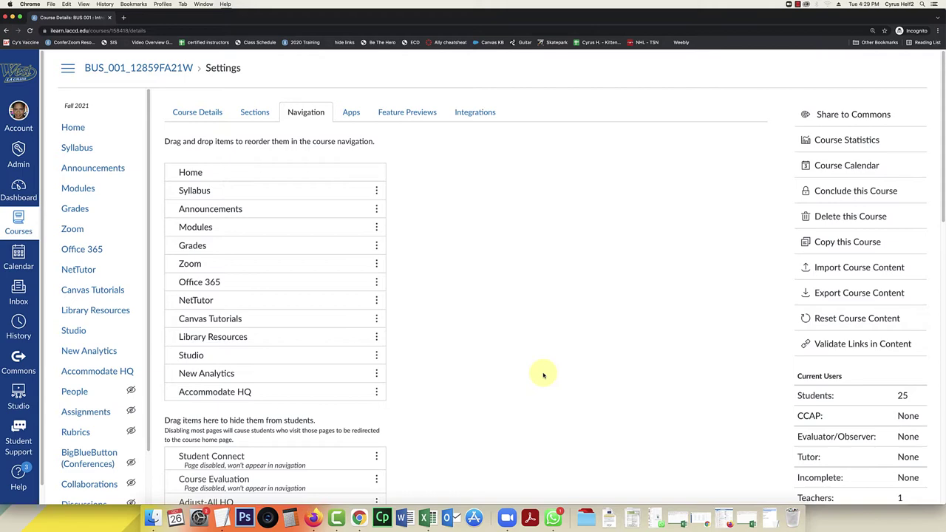
scroll(544, 375, down, 1)
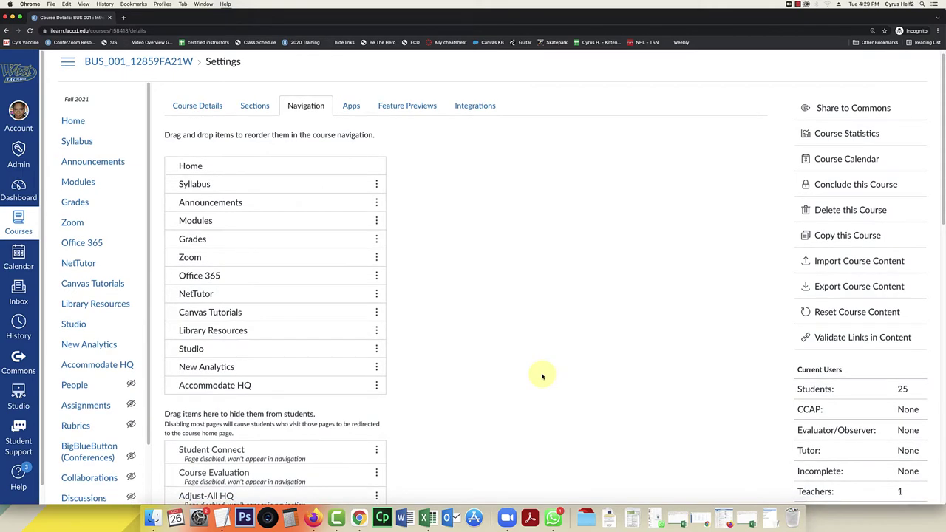
click(76, 119)
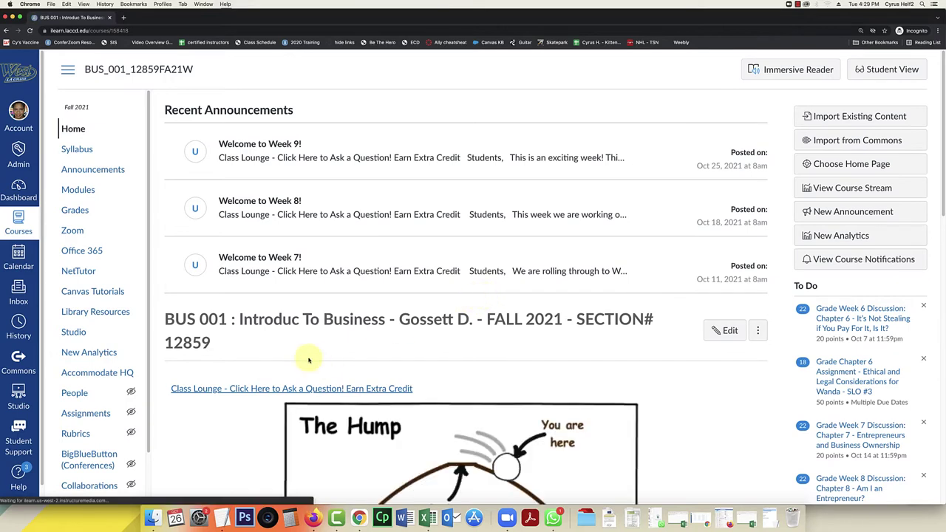
scroll(94, 452, down, 3)
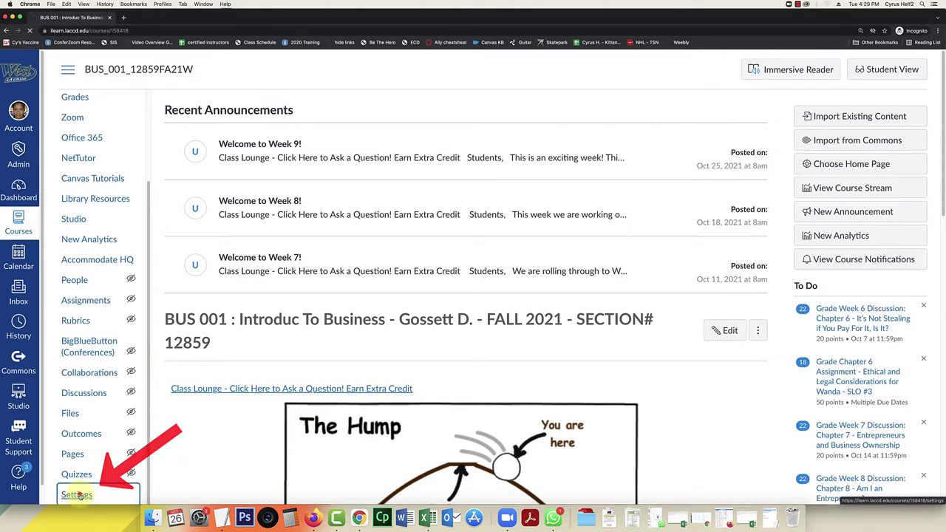
In Navigation settings, drag Student Connect up under New Analytics and save the course navigation
click(77, 494)
scroll(469, 374, down, 1)
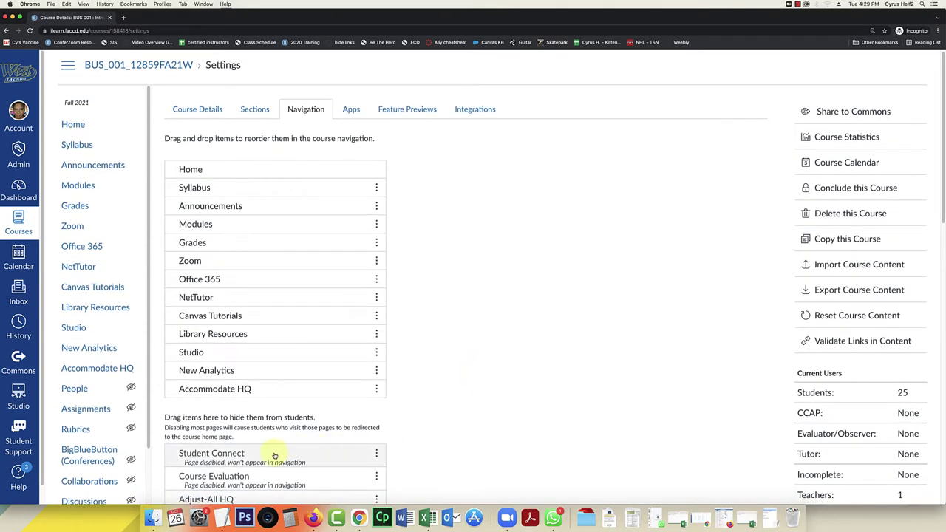
drag(273, 454, 283, 412)
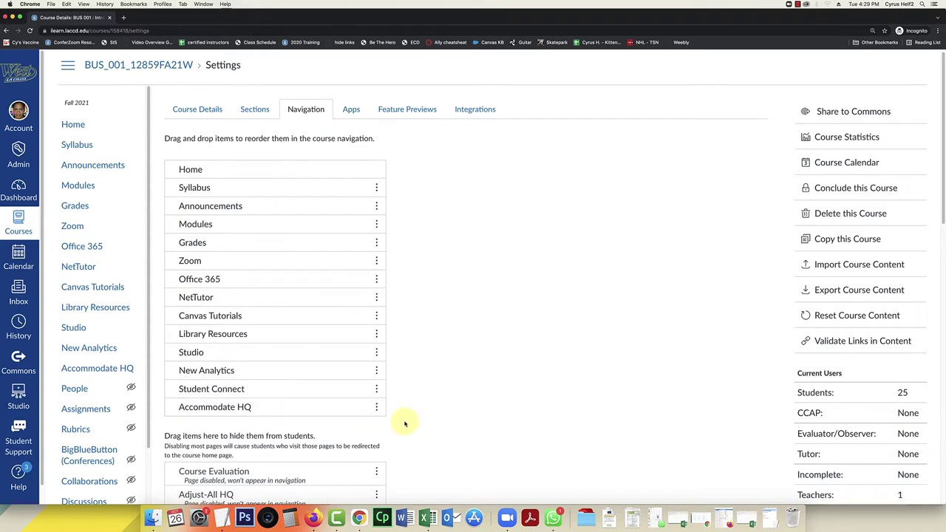
scroll(412, 437, down, 15)
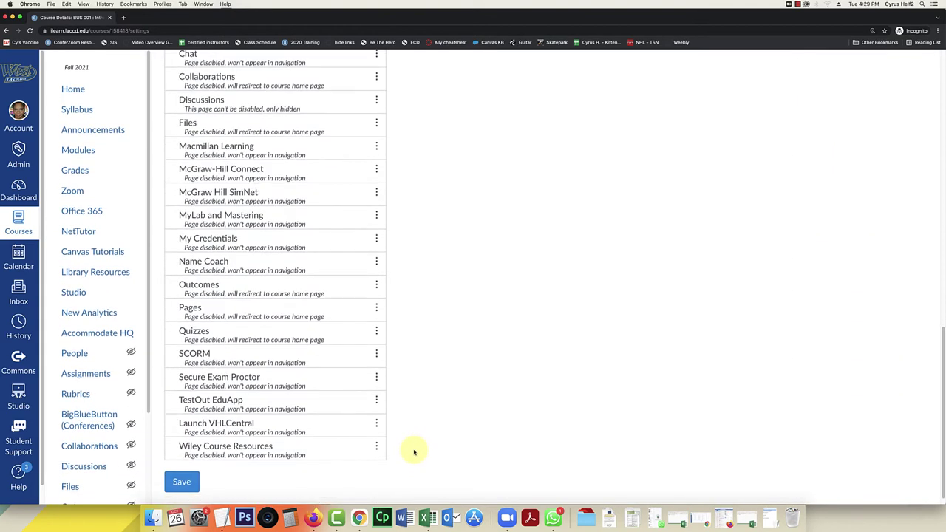
click(182, 468)
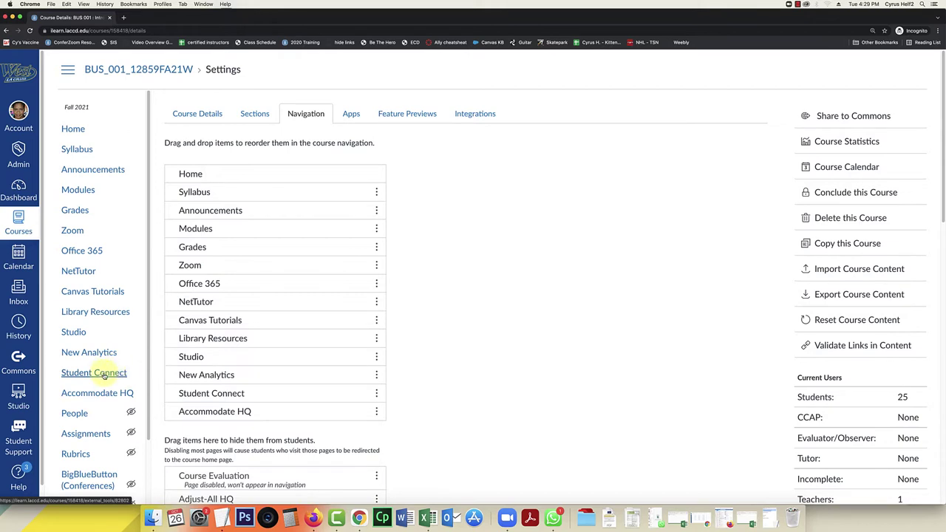
Open Student Connect from the BUS 001 course menu and continue into appointment booking
click(104, 374)
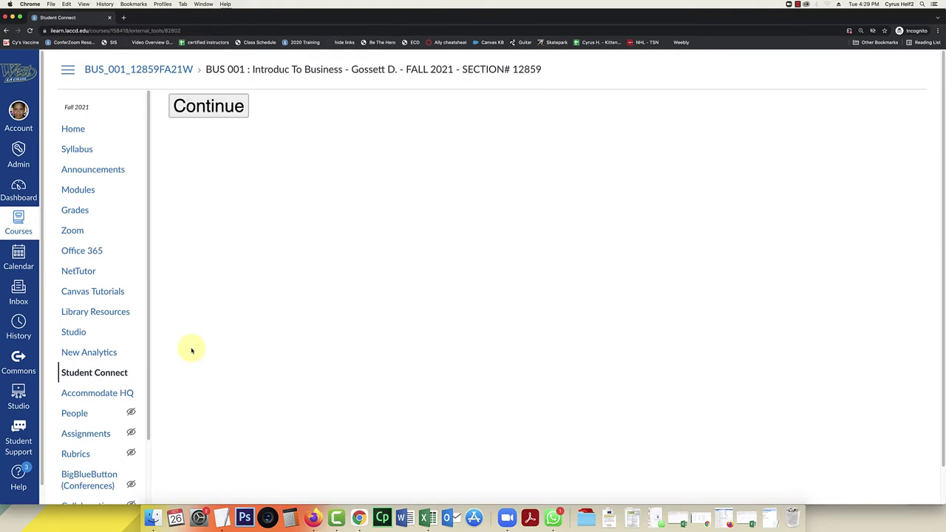
click(196, 104)
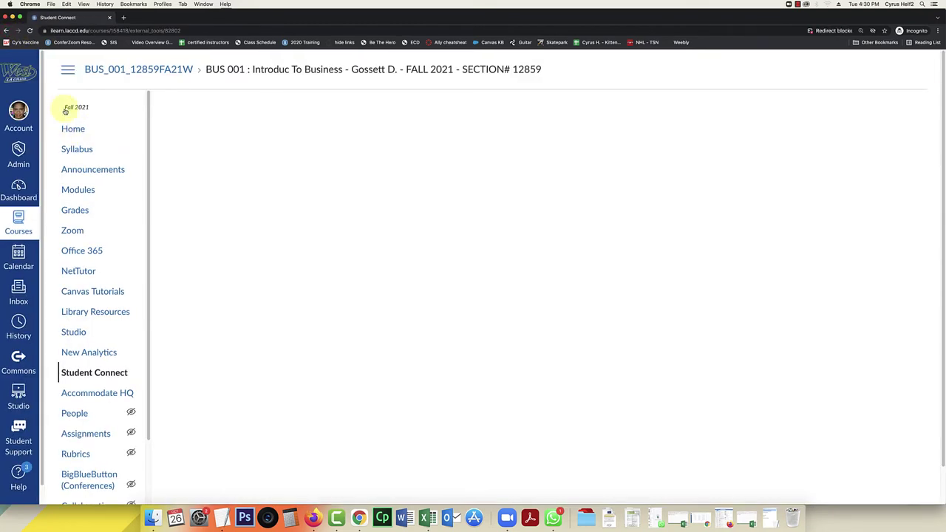
Review the personal profile settings from the Account panel, then return to course Navigation settings
click(21, 118)
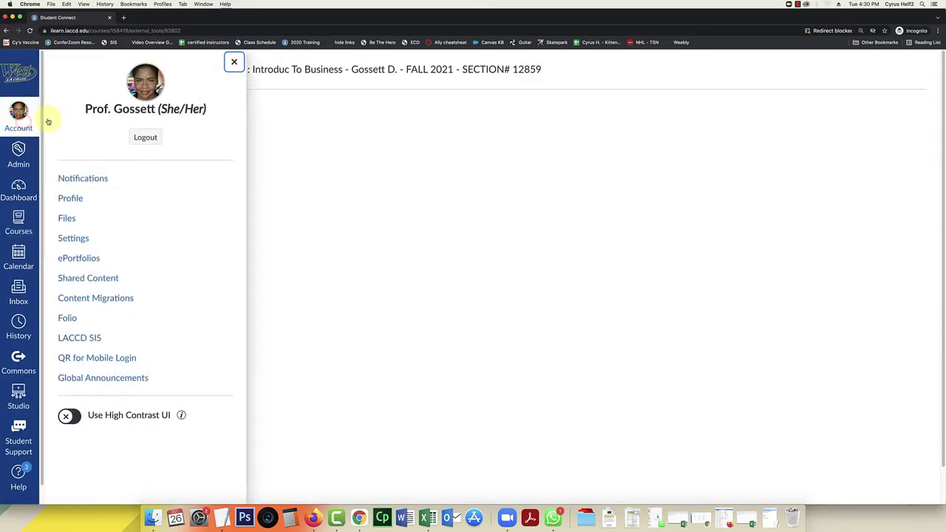
click(83, 240)
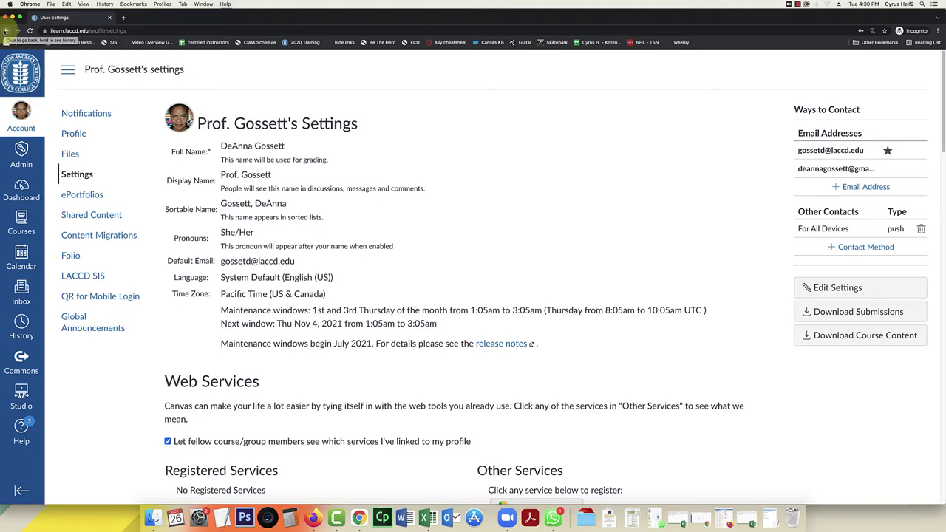
click(5, 31)
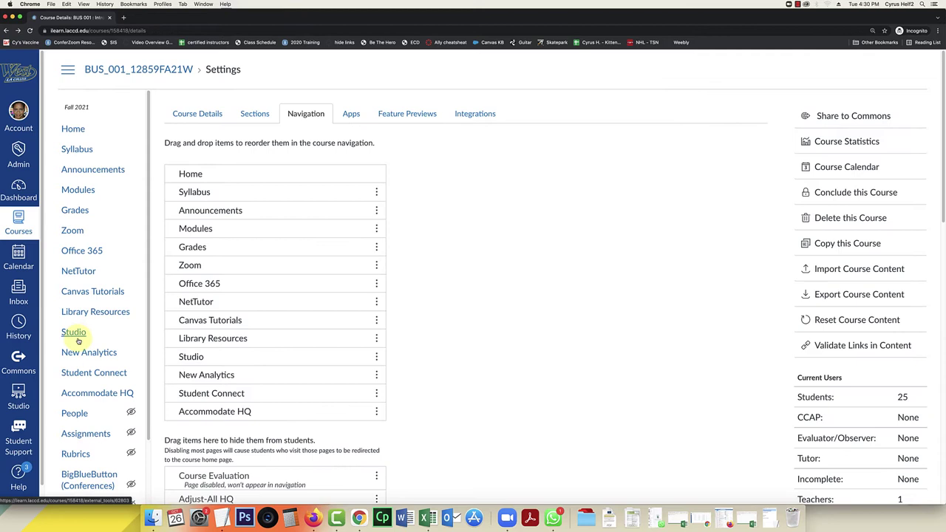
Reopen Student Connect's booking tool, zoom the browser in four levels, and open MEETS Account Settings
click(99, 375)
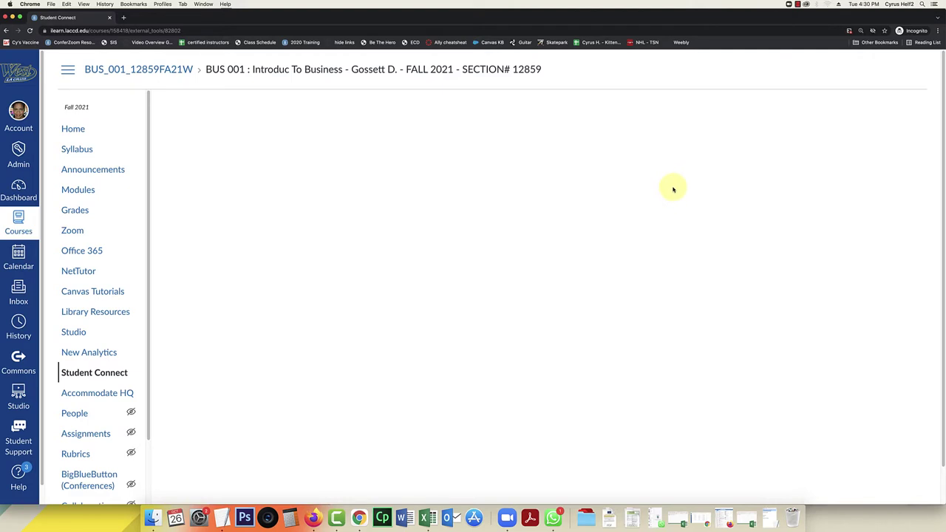
click(195, 106)
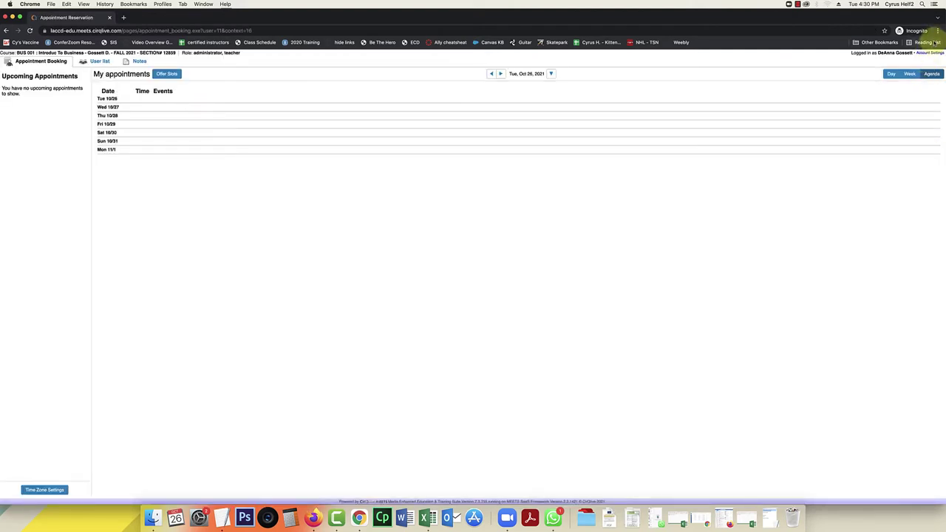
click(937, 30)
click(915, 101)
click(915, 101)
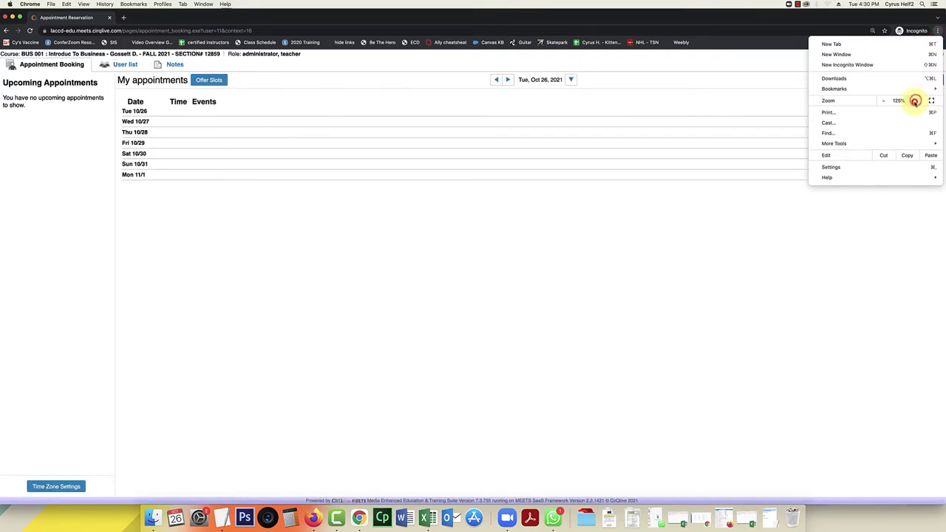
click(915, 100)
click(888, 289)
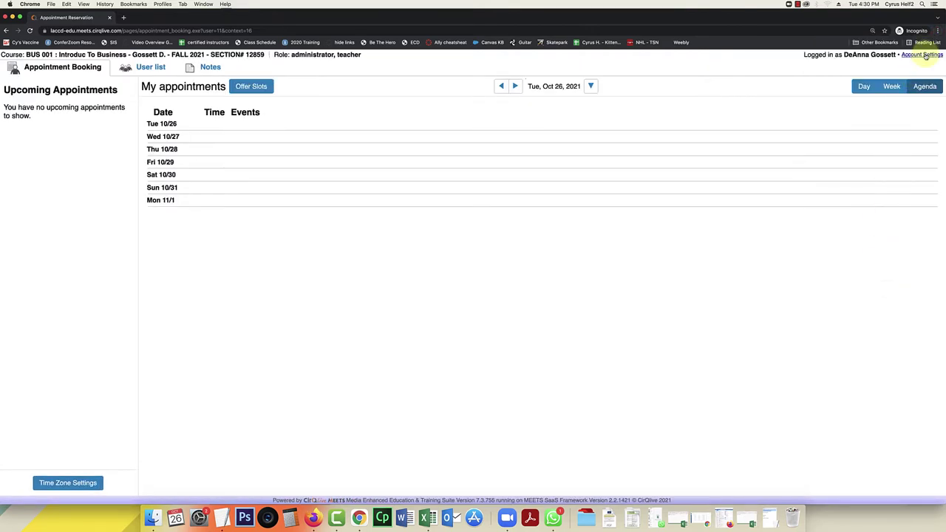
click(937, 31)
click(916, 101)
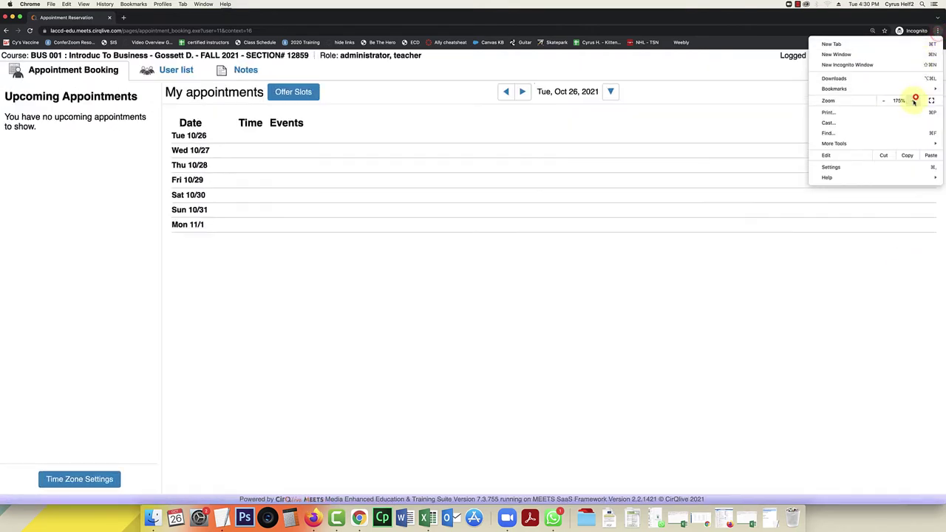
click(869, 374)
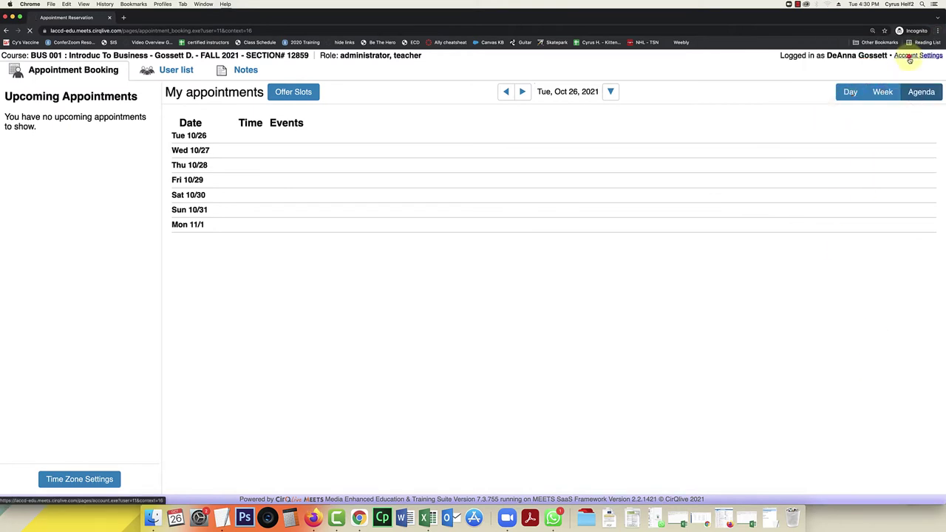
click(911, 58)
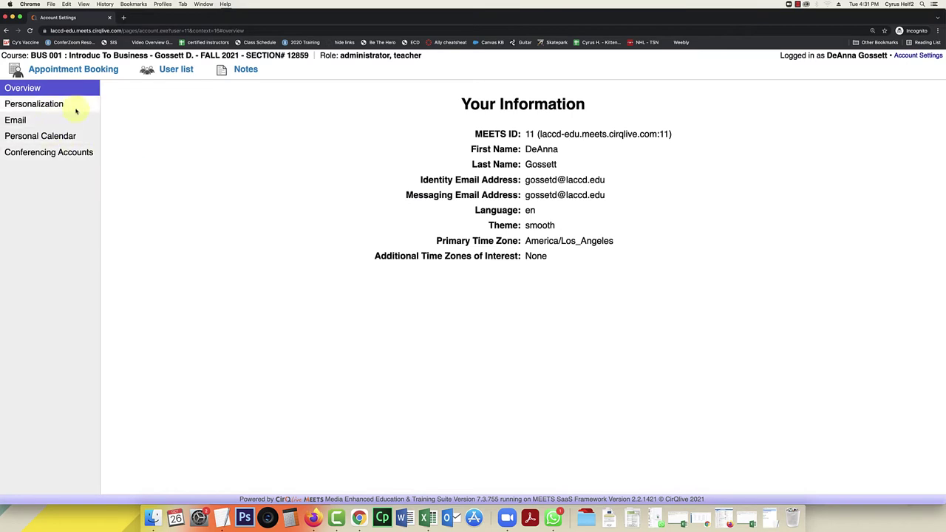
Confirm Personalization uses English and keep America/Los_Angeles as the primary time zone
click(24, 105)
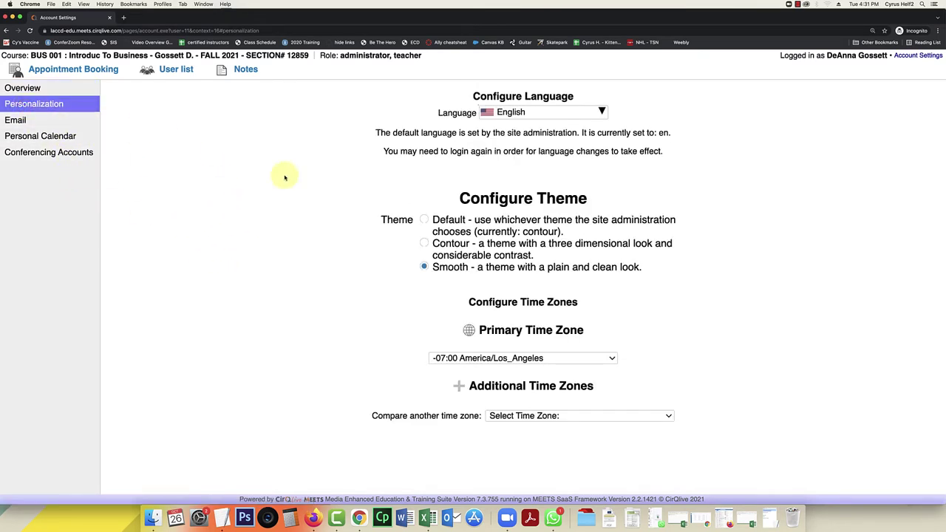
click(536, 118)
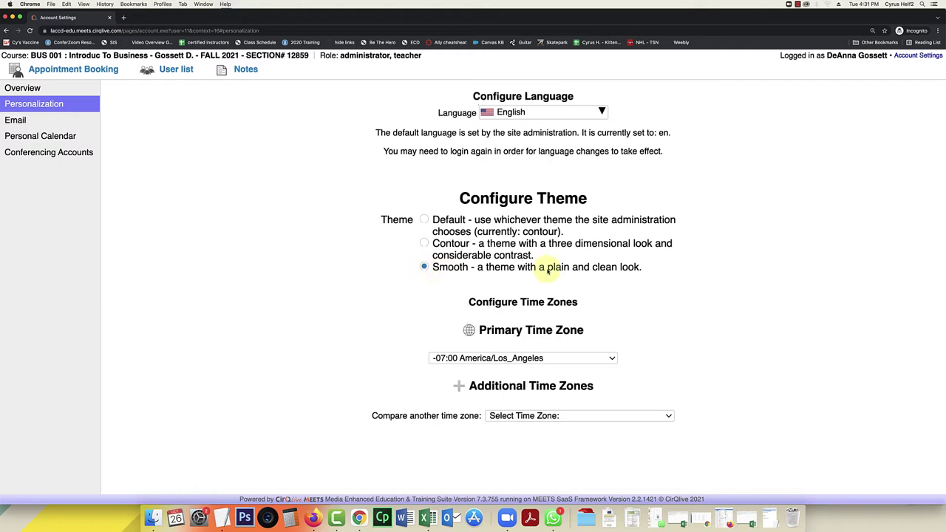
click(499, 358)
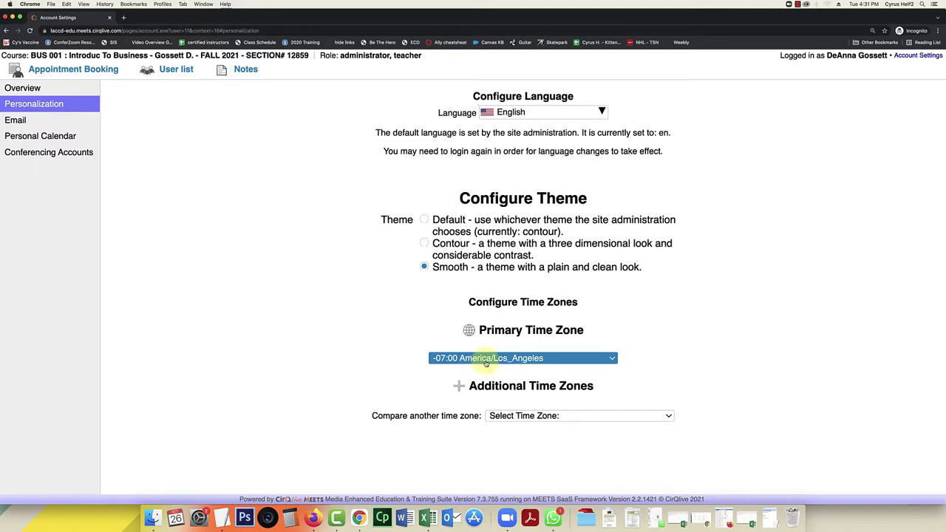
click(488, 361)
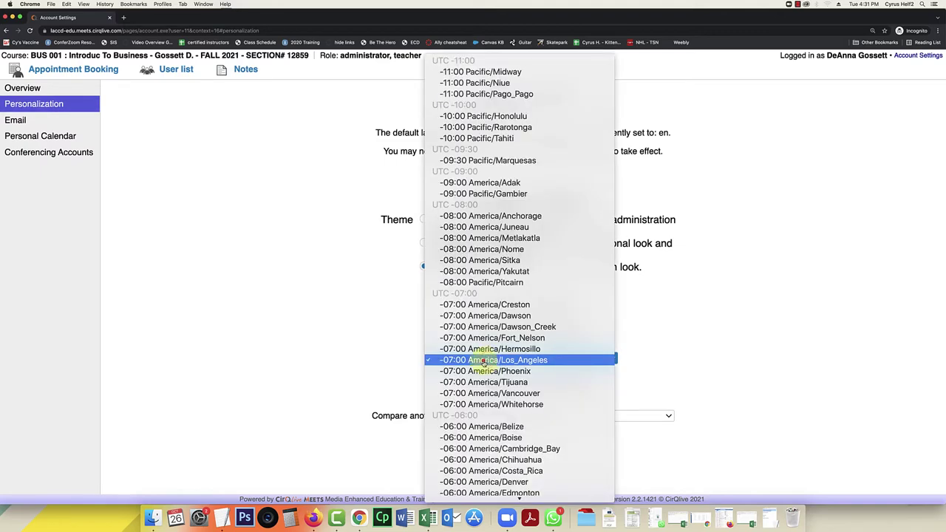
click(484, 360)
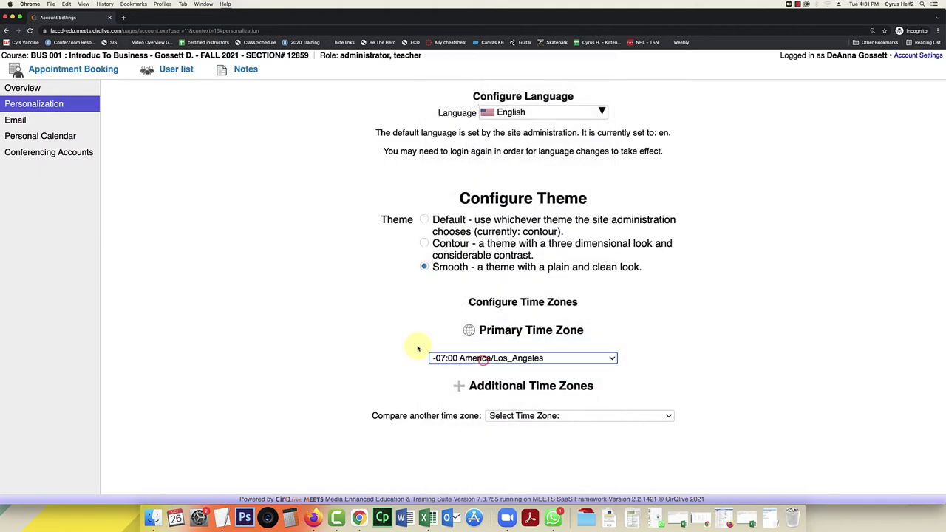
Subscribe to emails: reminders 30 minutes before, change notices within 1 day, daily 08:00 PM itinerary
click(14, 120)
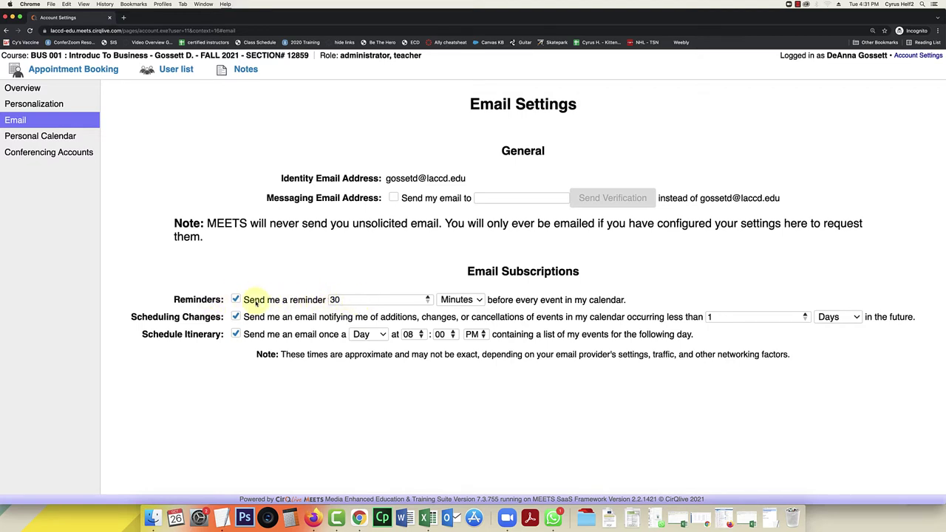
click(343, 299)
click(462, 301)
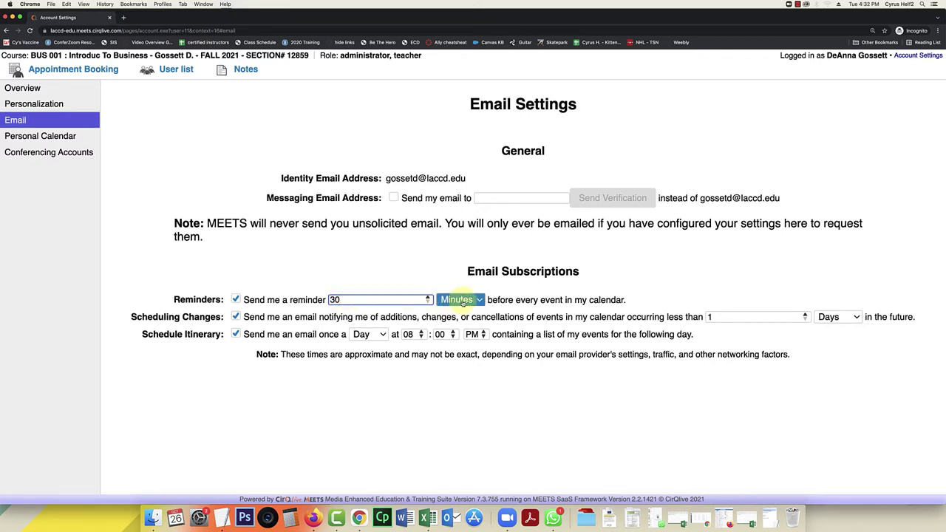
click(462, 301)
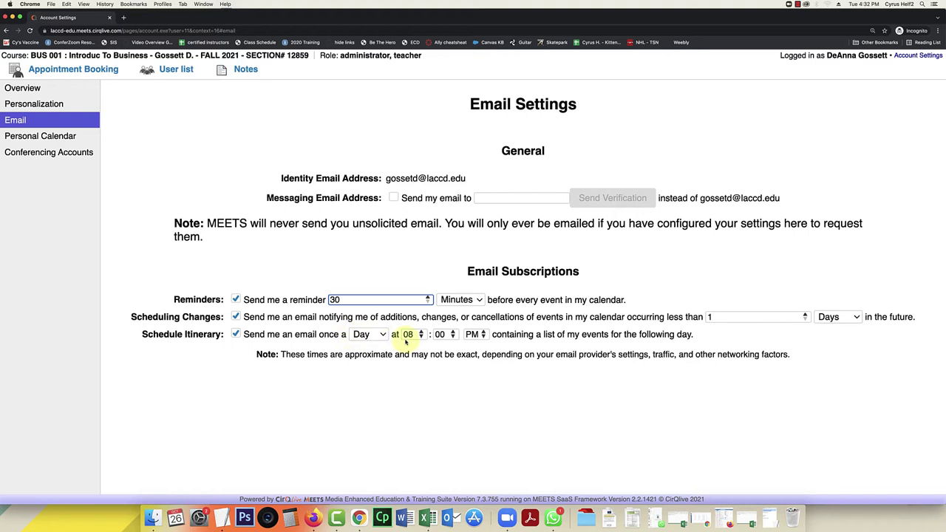
click(381, 336)
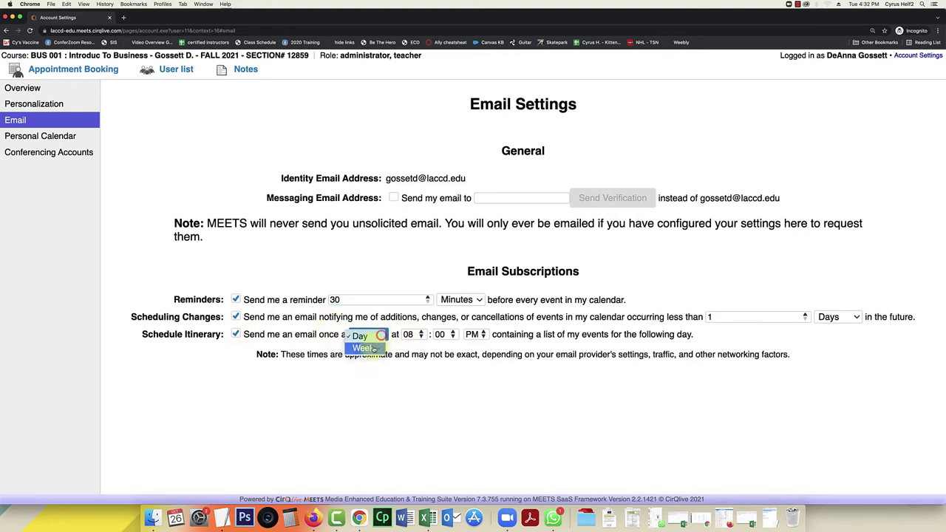
click(838, 343)
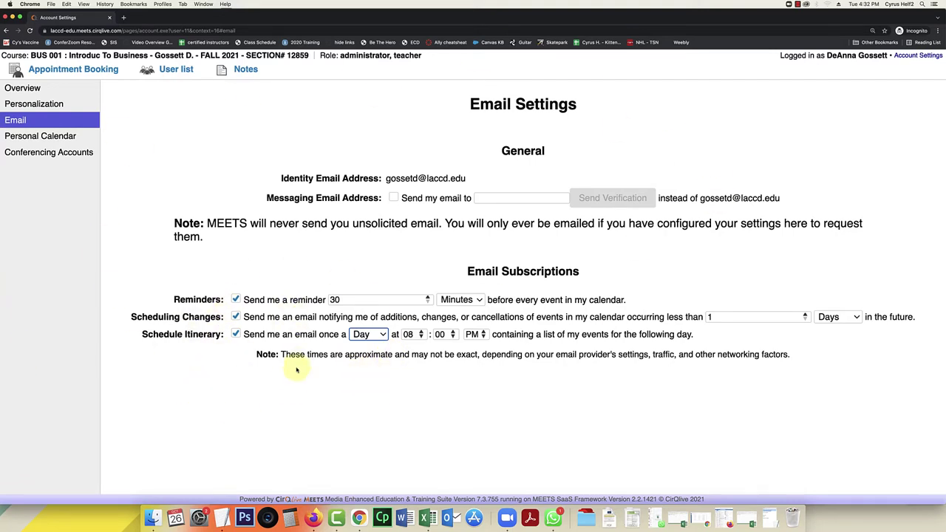
Check the personal calendar feed link and linked Zoom account, then return to the Overview
click(44, 139)
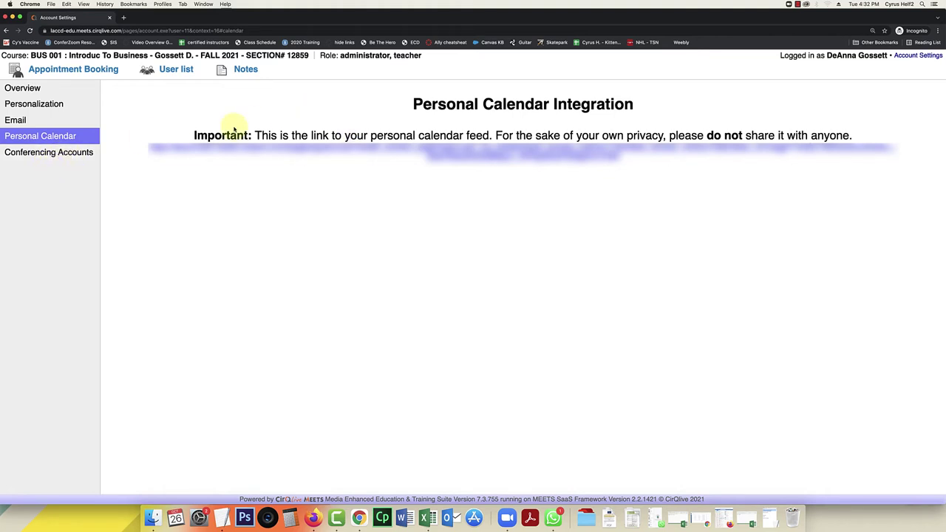
click(76, 155)
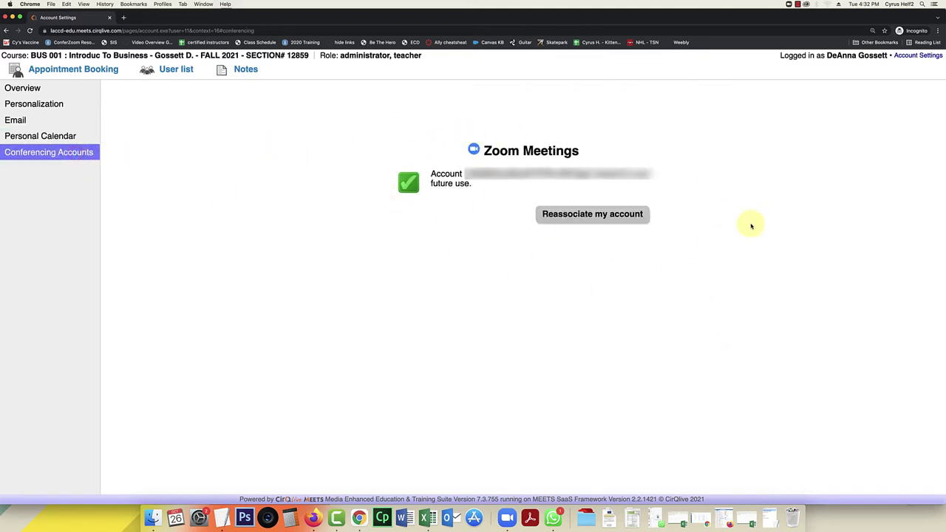
click(22, 89)
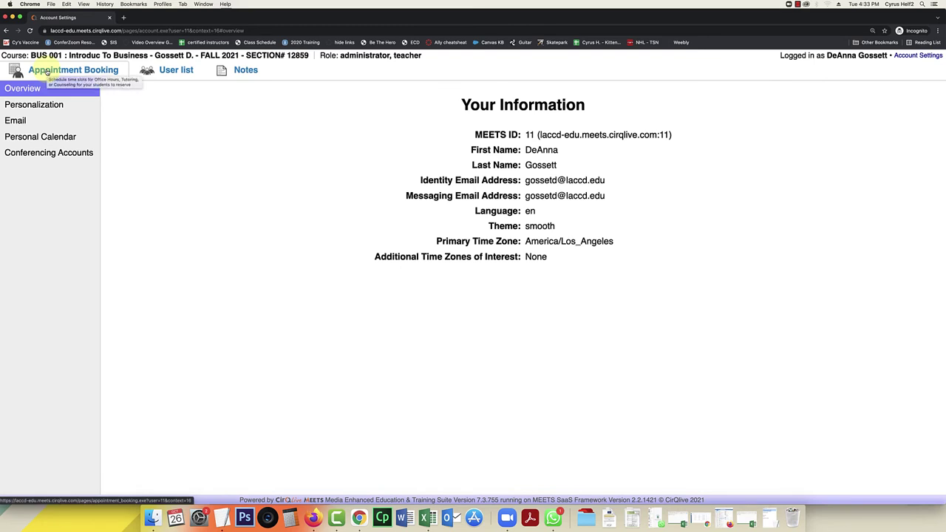
Start offering new slots repeating daily, with Sunday and Saturday removed to leave Monday–Thursday
click(46, 72)
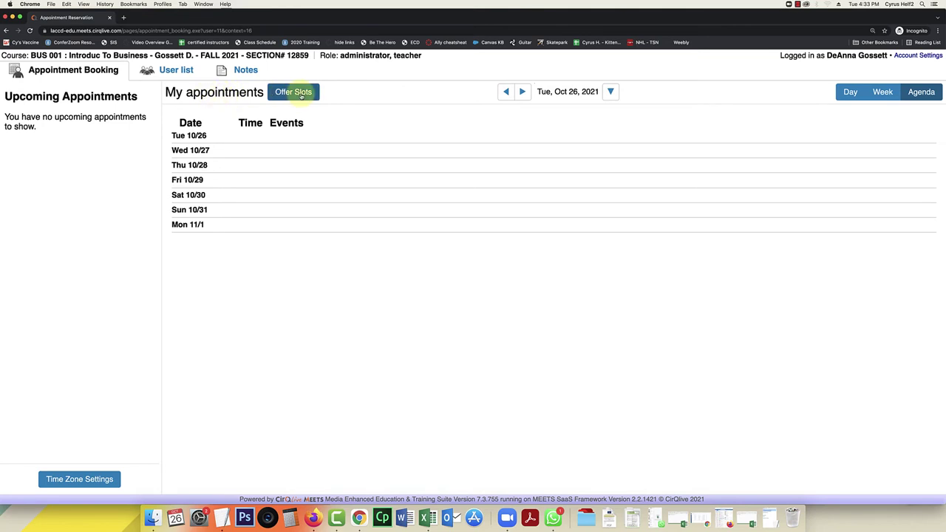
click(296, 93)
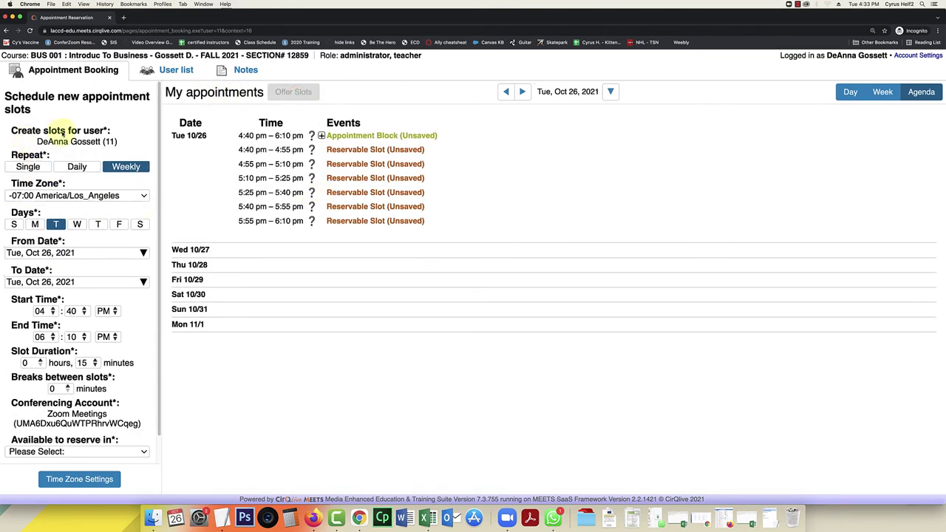
drag(33, 141, 111, 141)
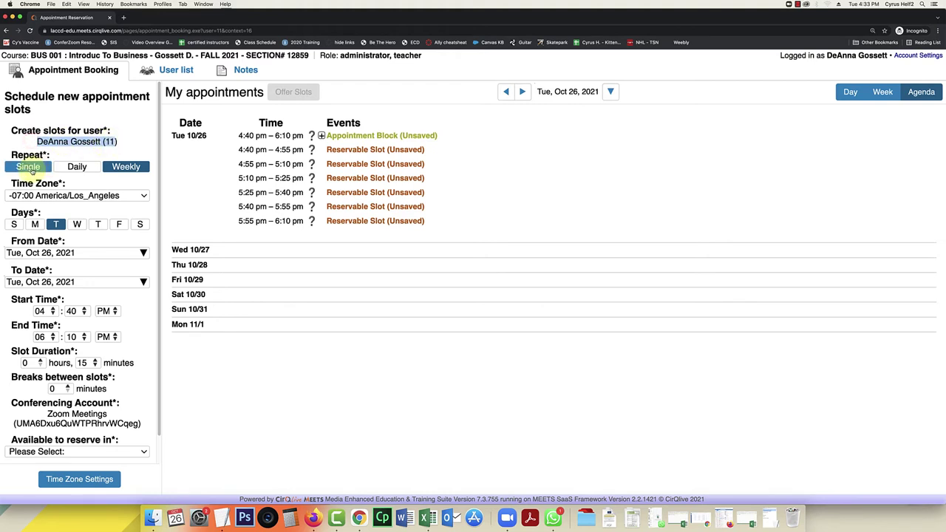
click(71, 168)
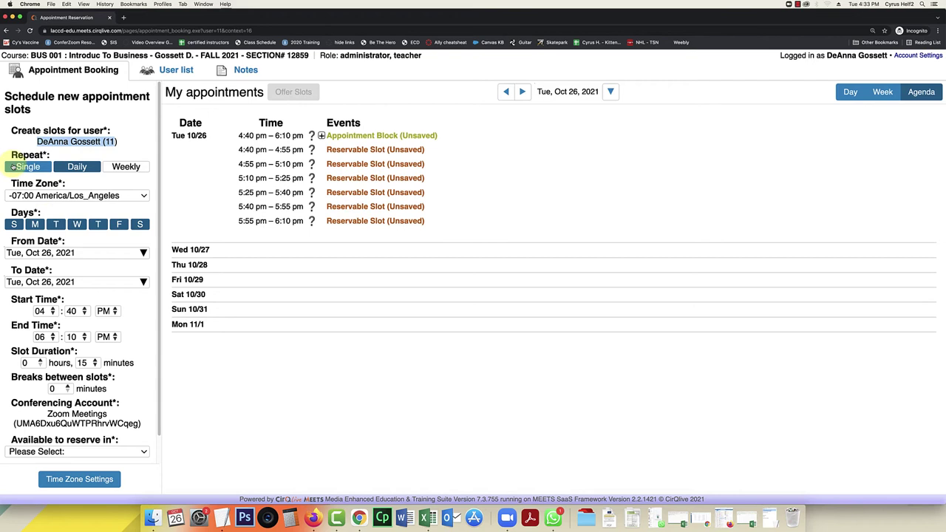
click(12, 225)
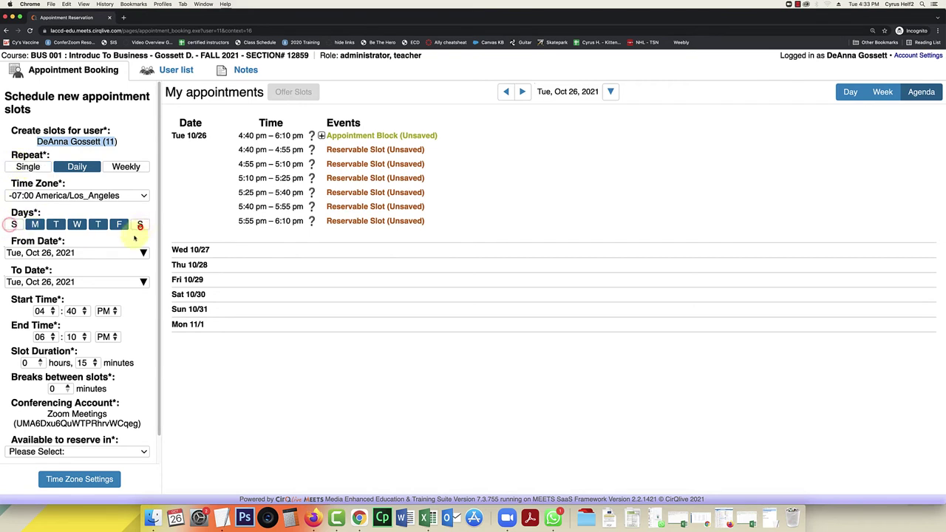
click(139, 225)
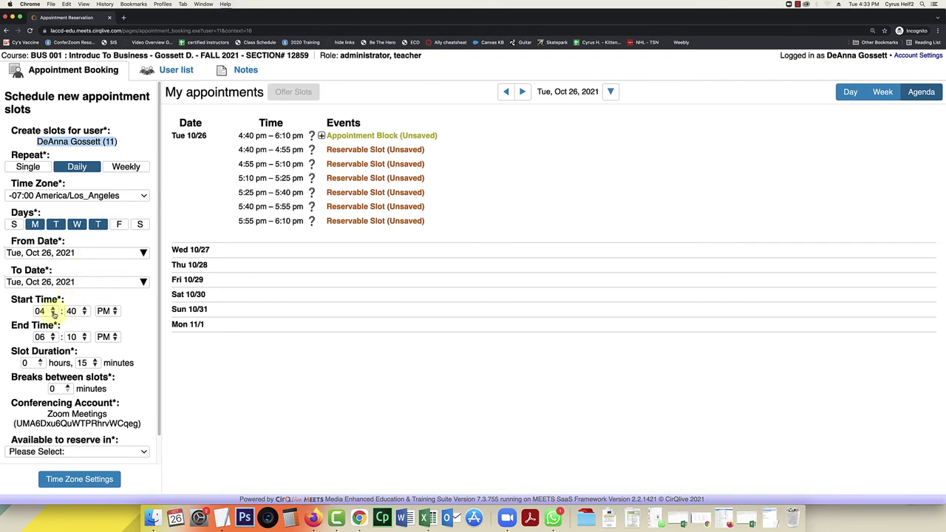
Set the slot block's start time to 09:30 AM
click(54, 313)
click(53, 309)
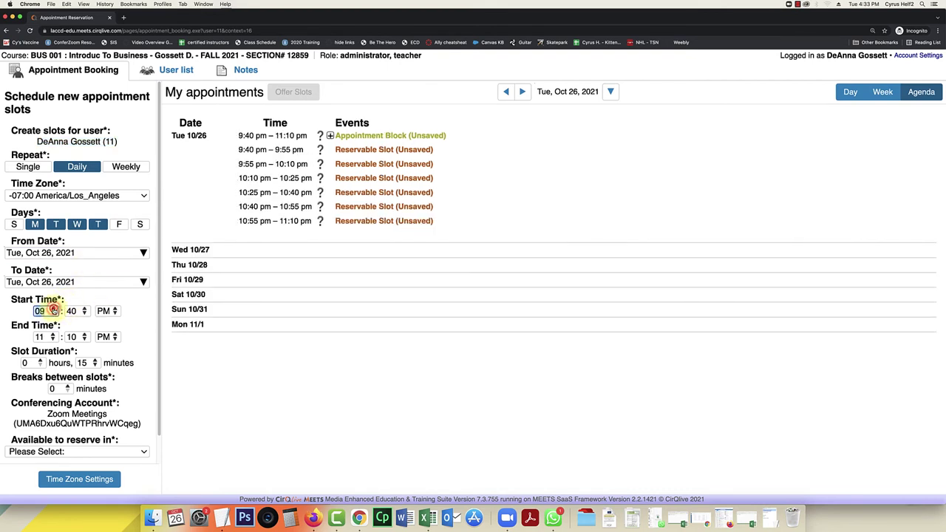
click(84, 314)
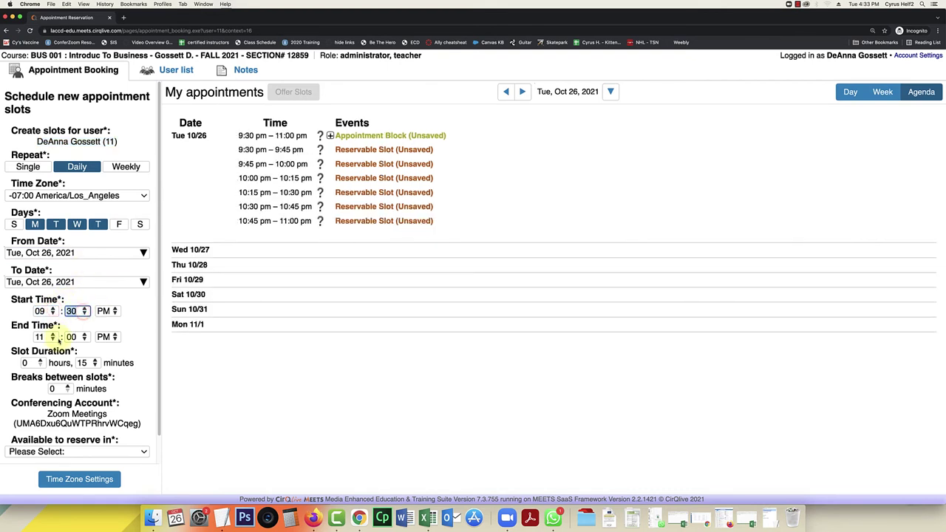
click(111, 311)
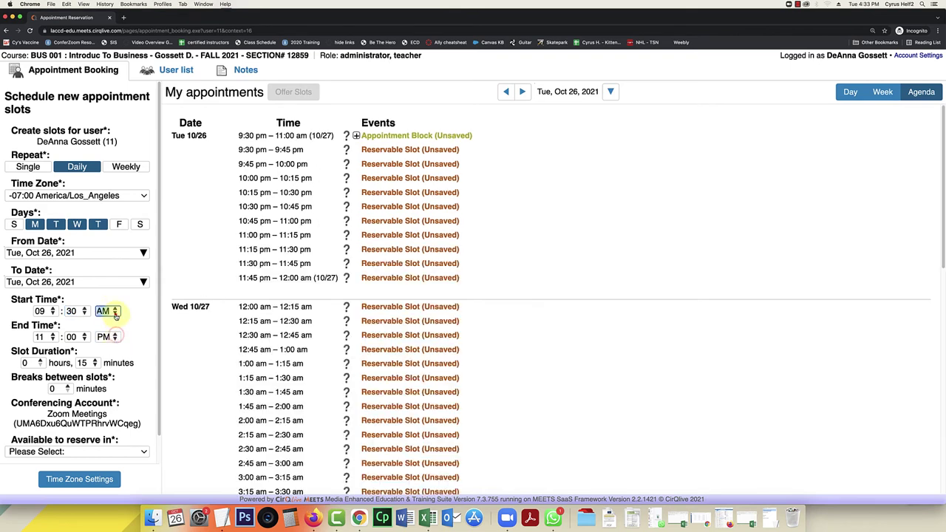
click(110, 337)
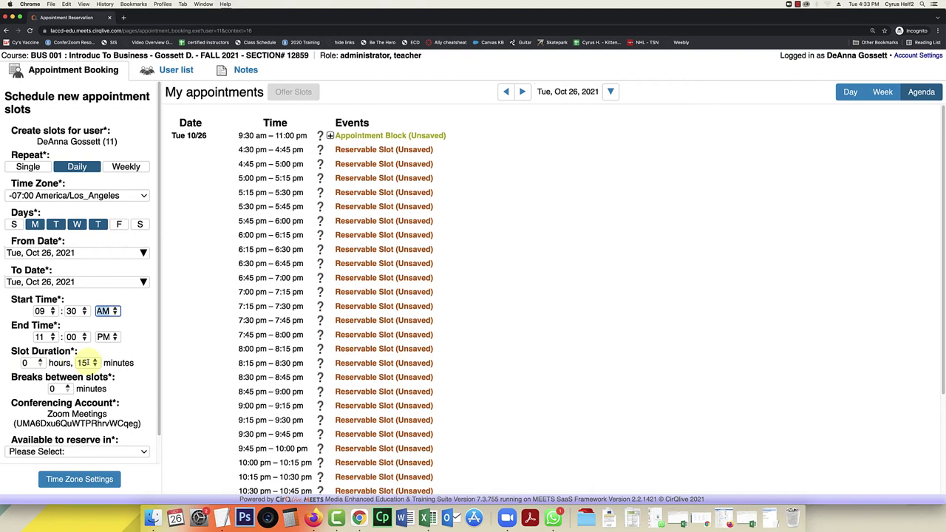
click(134, 451)
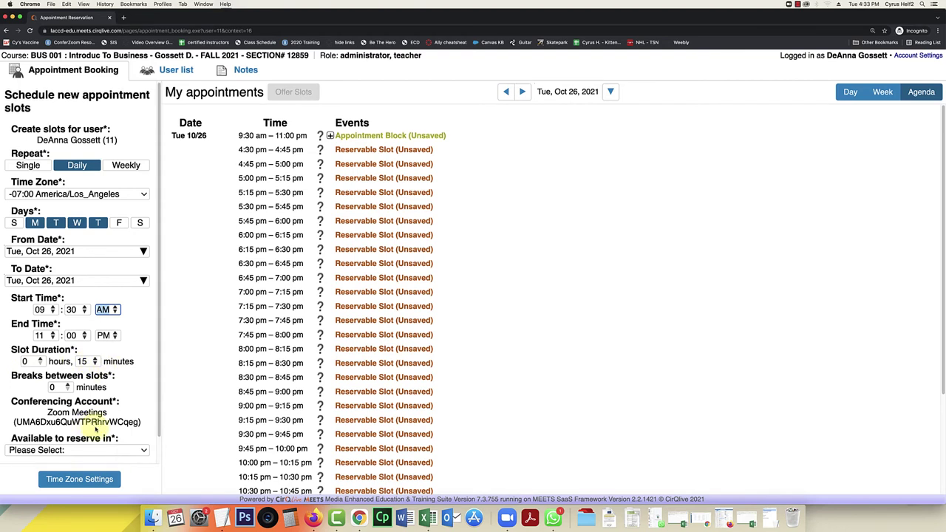
Set the end time to 11:00 AM and make the slots reservable in all my courses
click(135, 451)
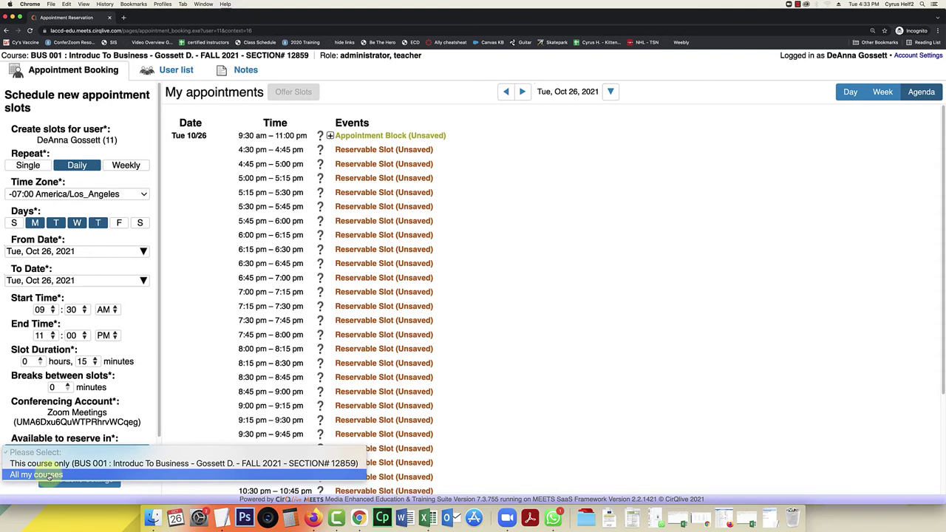
click(113, 336)
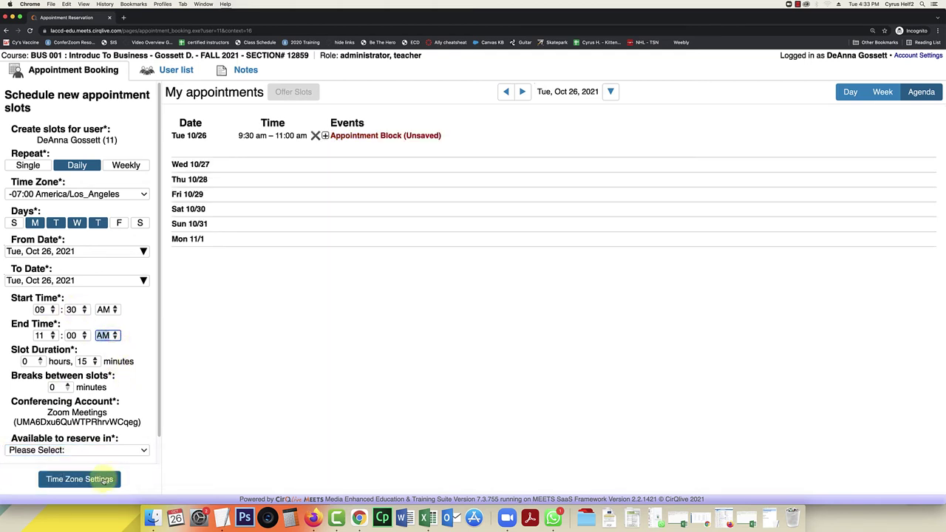
click(102, 450)
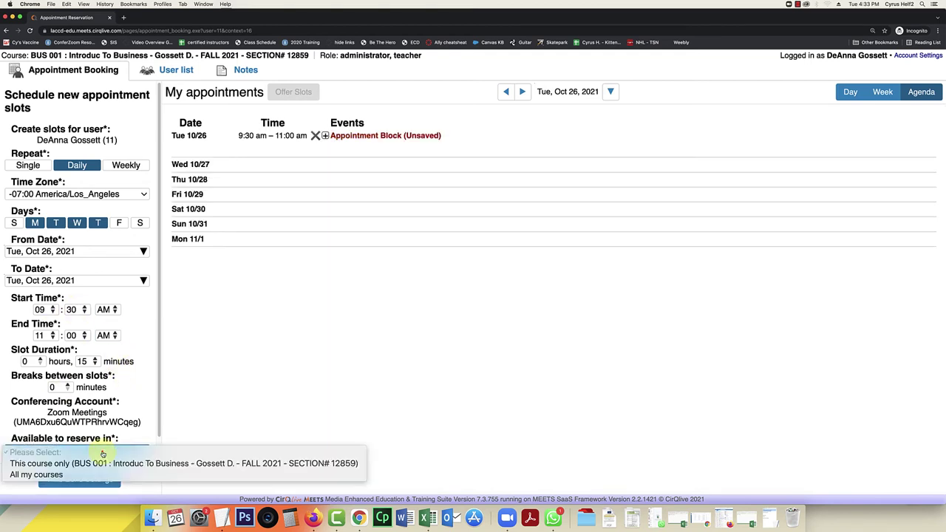
click(52, 474)
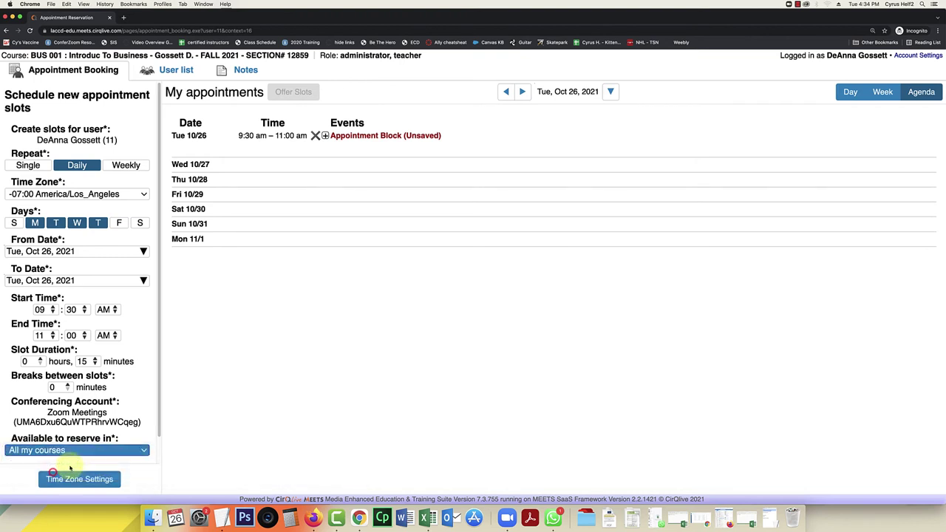
End the recurring slots on December 19, 2021, and save the office-hour block
click(144, 280)
click(122, 313)
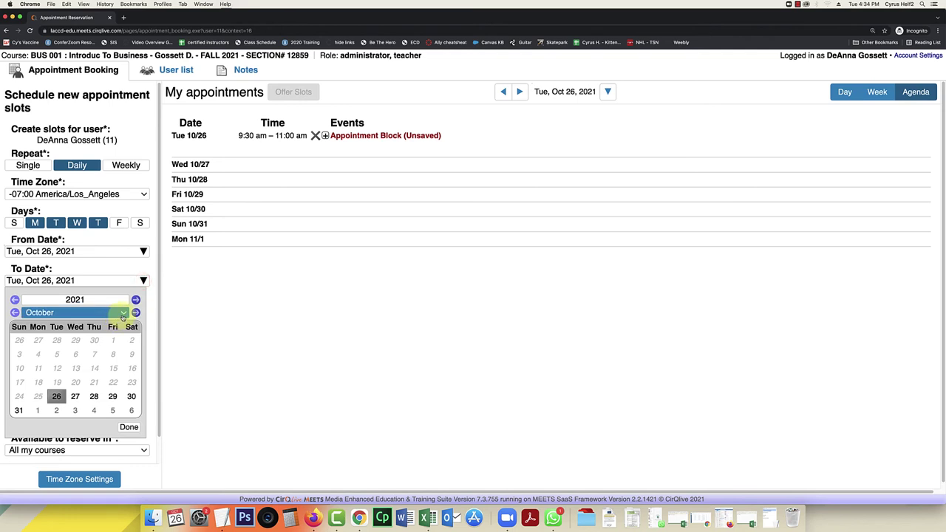
click(96, 334)
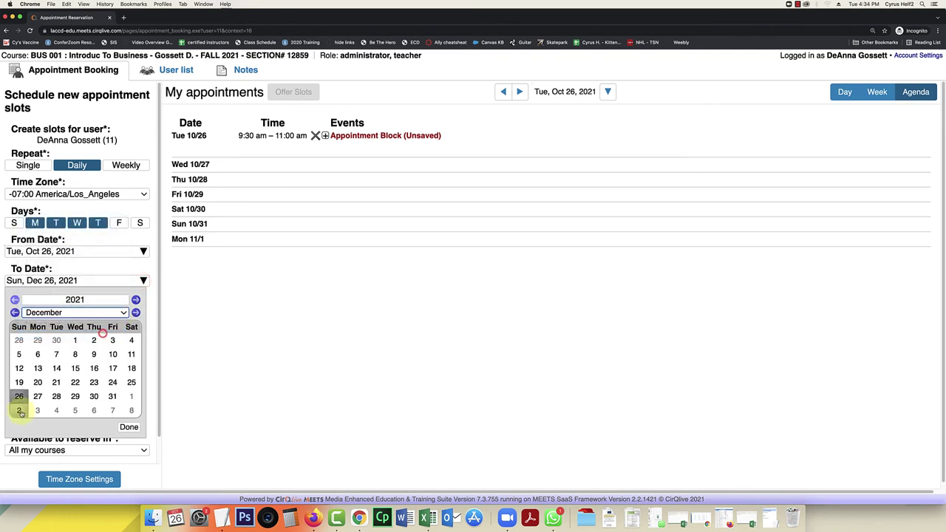
click(19, 382)
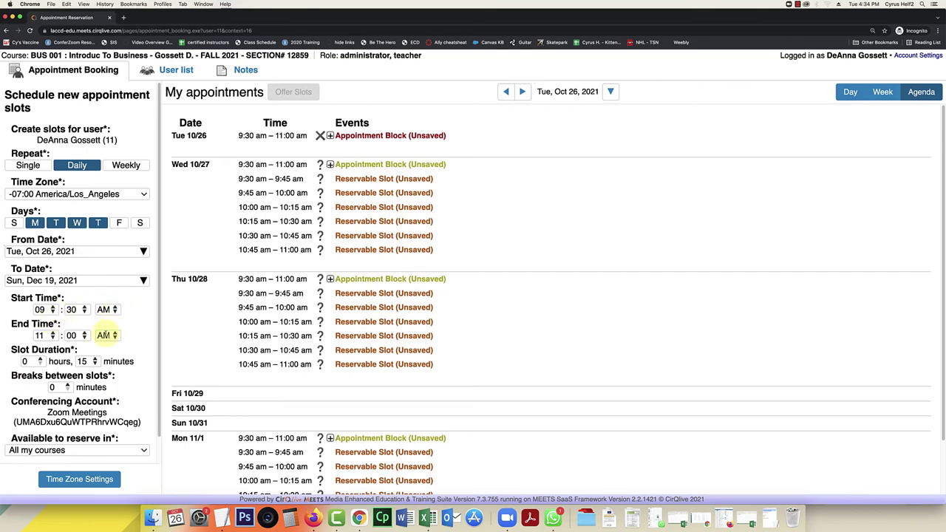
scroll(126, 444, down, 1)
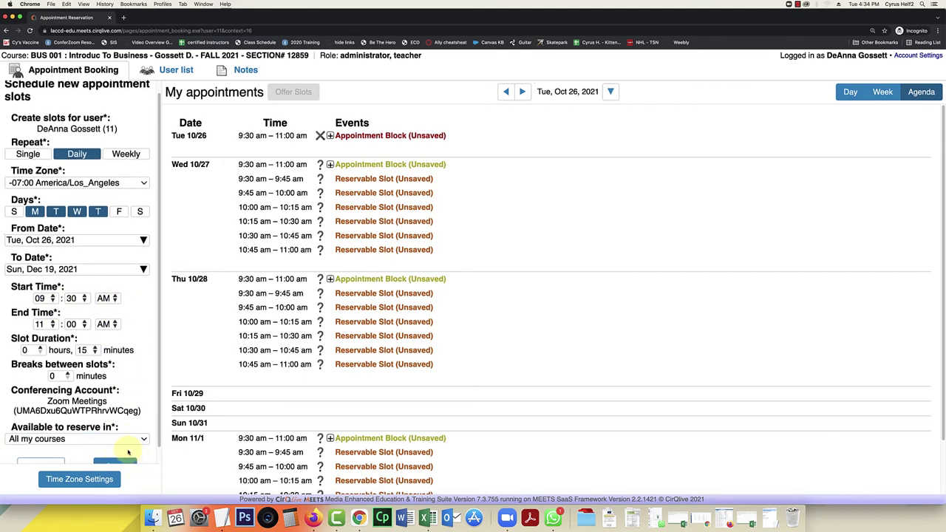
scroll(127, 452, down, 1)
click(115, 451)
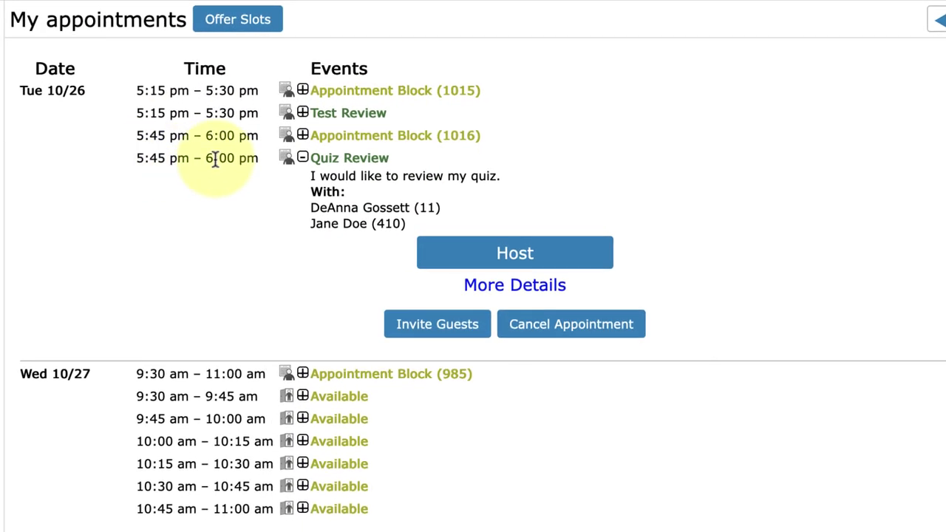
Collapse the details of the Quiz Review appointment in My appointments
click(303, 159)
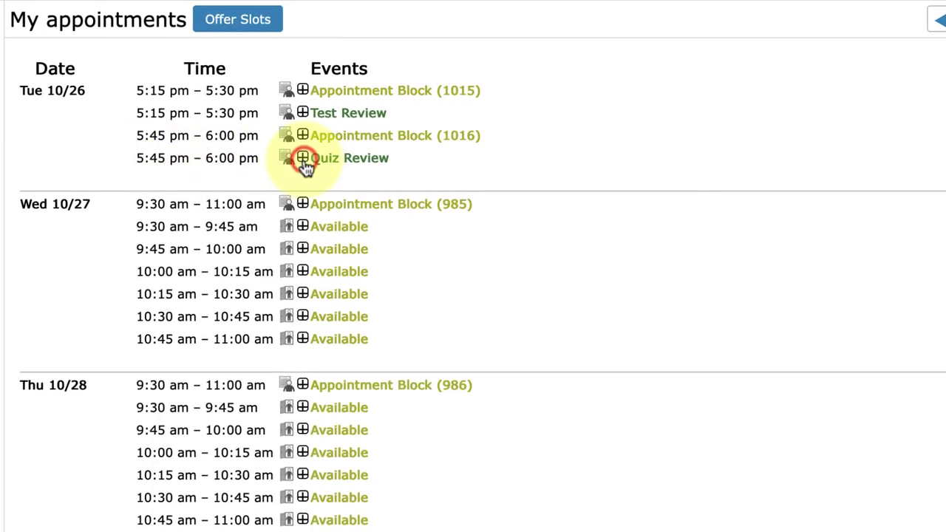
Launch the Quiz Review meeting in Zoom, joining with computer audio and acknowledging the recording notice
click(303, 159)
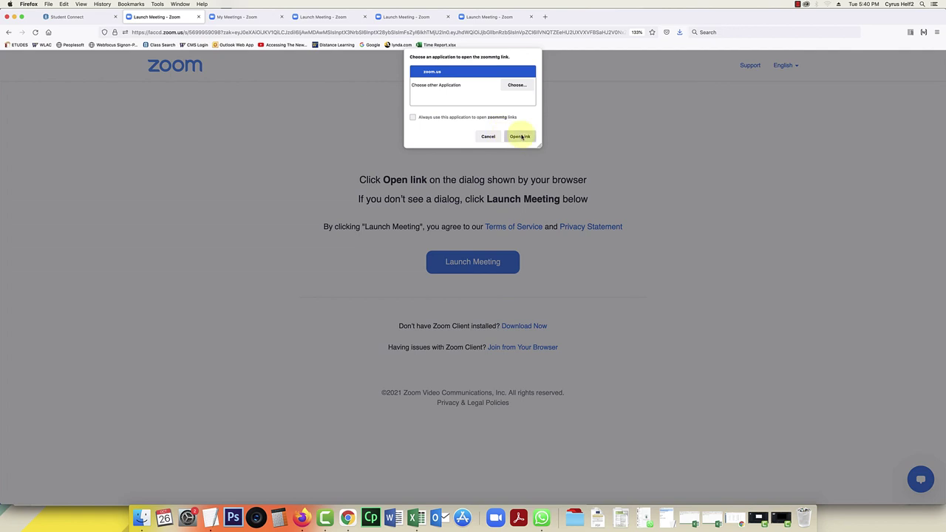
click(521, 137)
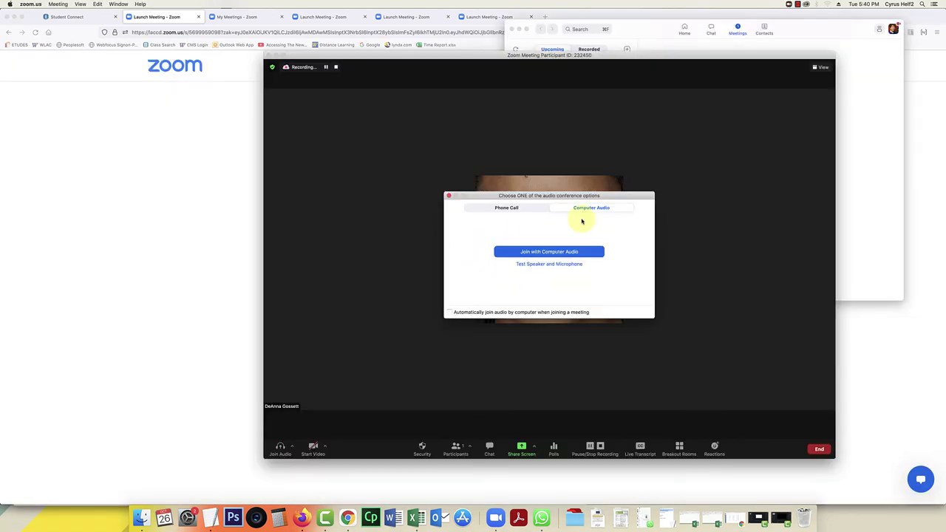
click(548, 252)
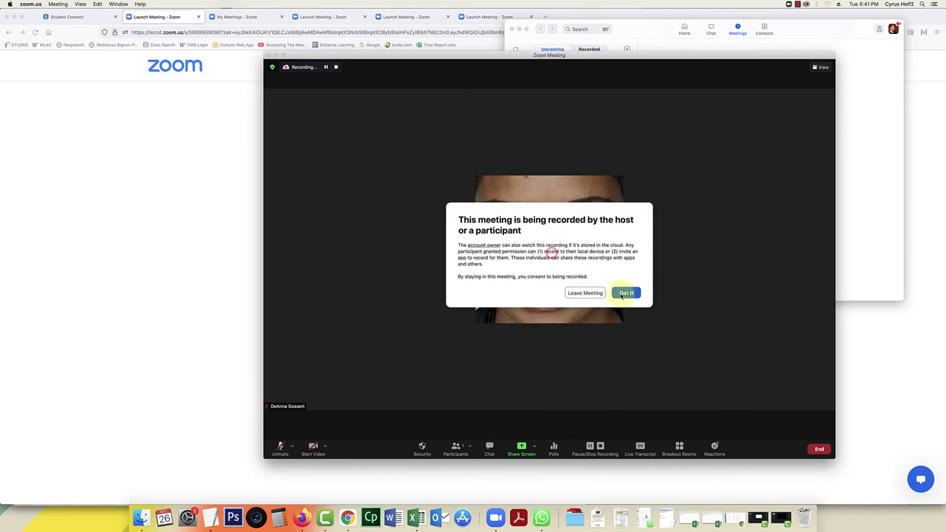
click(624, 293)
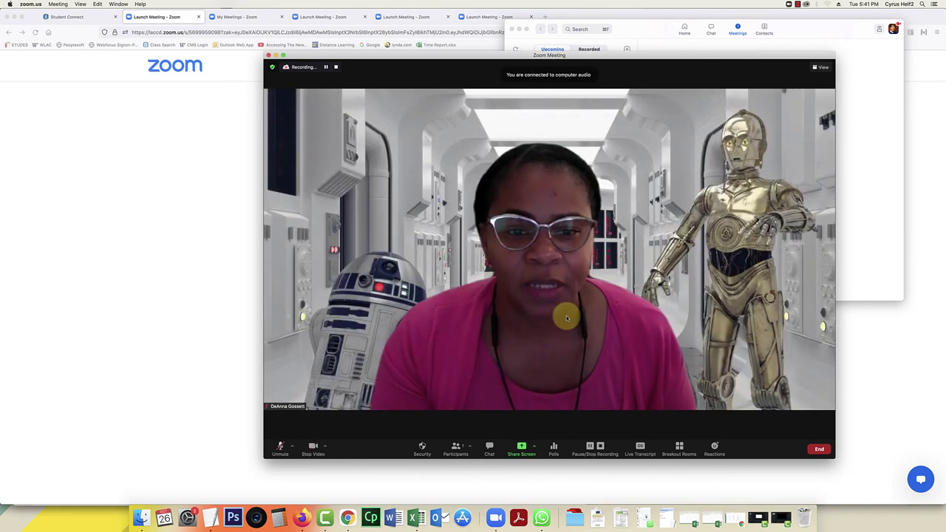